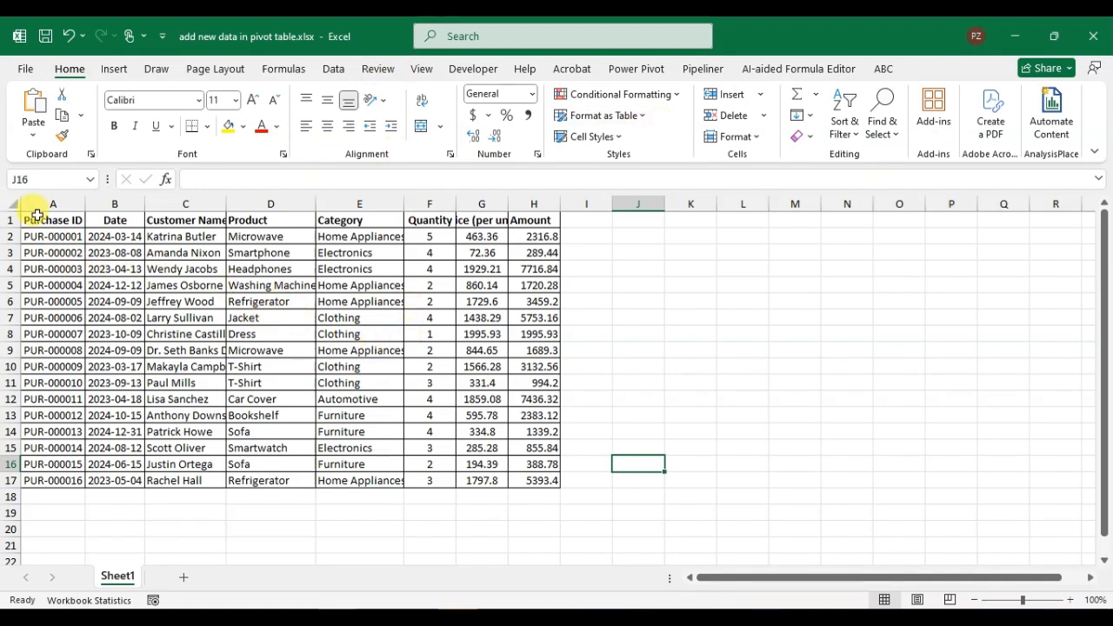
# Step: Create a pivot table on a new worksheet from the purchase data in Sheet1!$A$1:$H$17
pyautogui.moveTo(32, 216); pyautogui.dragTo(530, 475)
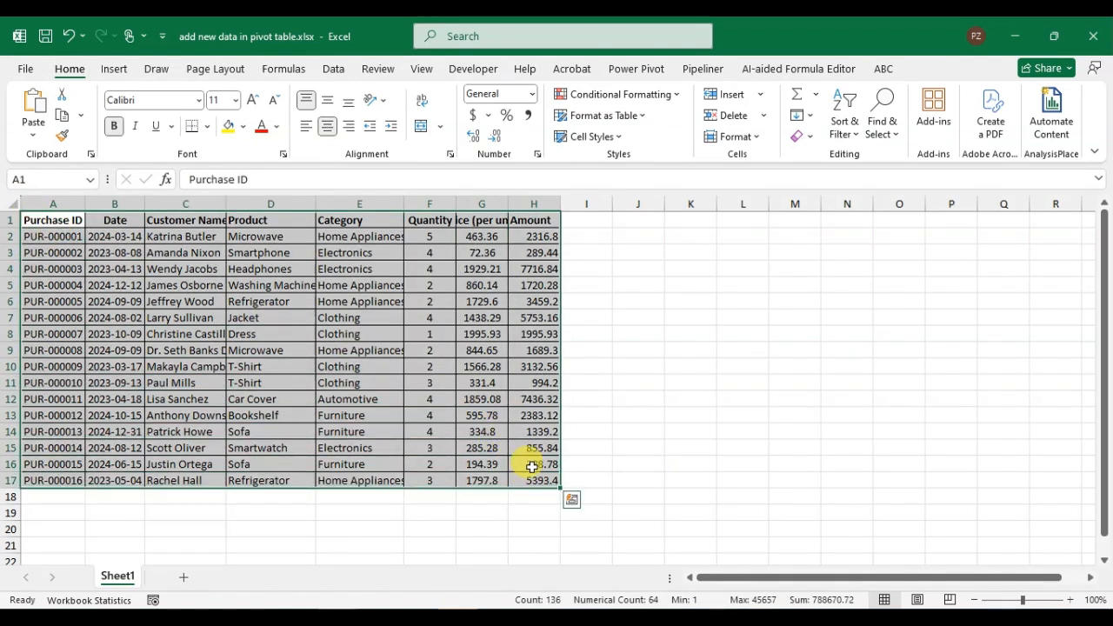
pyautogui.click(273, 345)
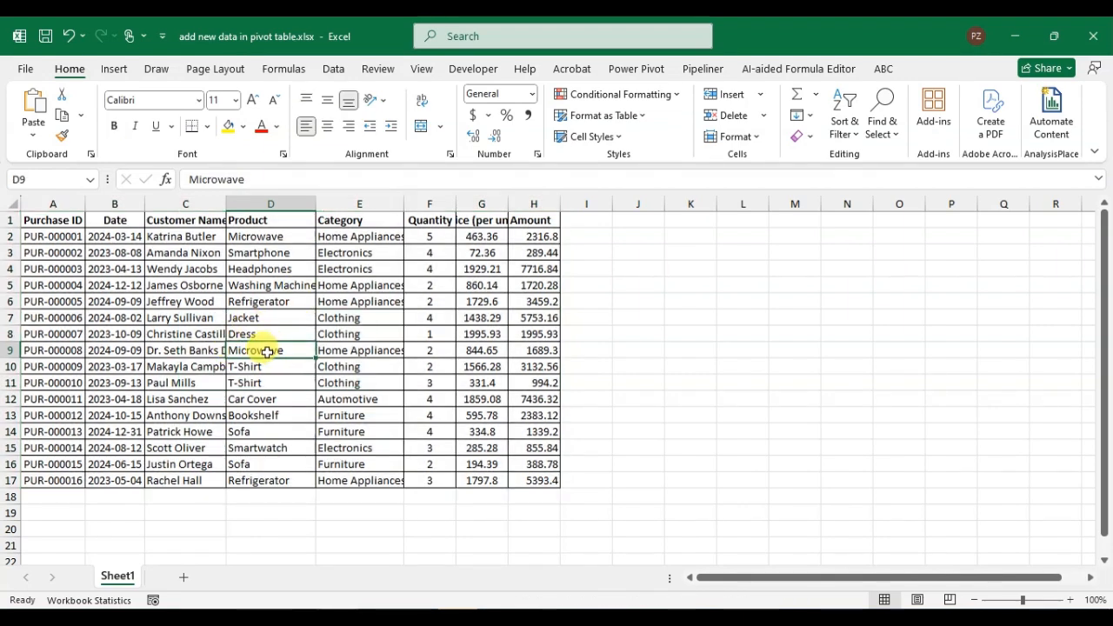
pyautogui.hotkey('ctrl', 'a')
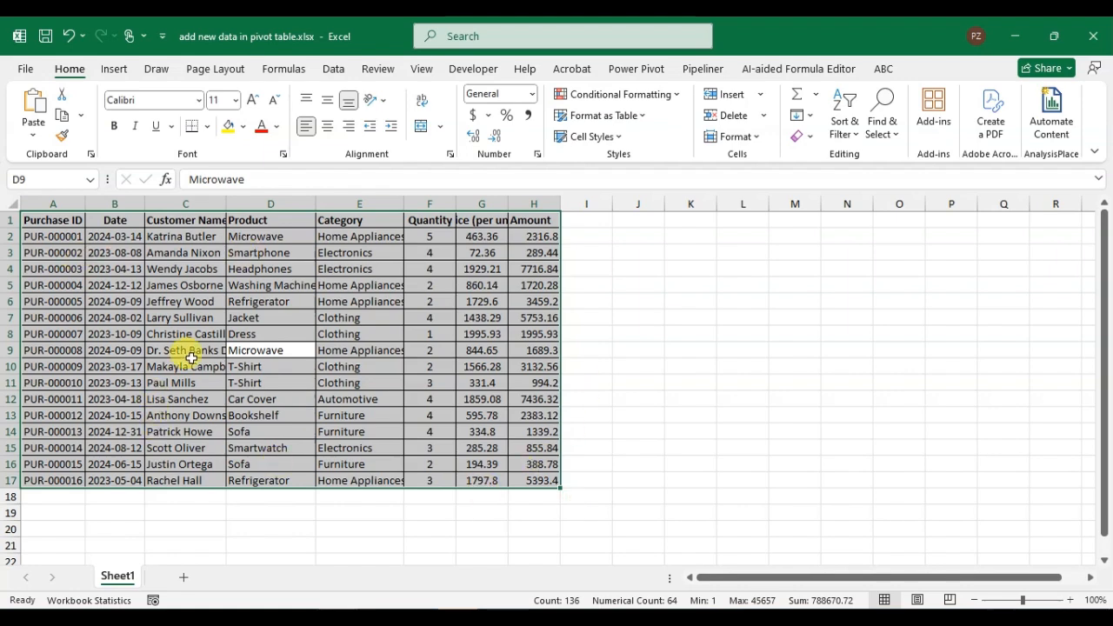
pyautogui.click(116, 71)
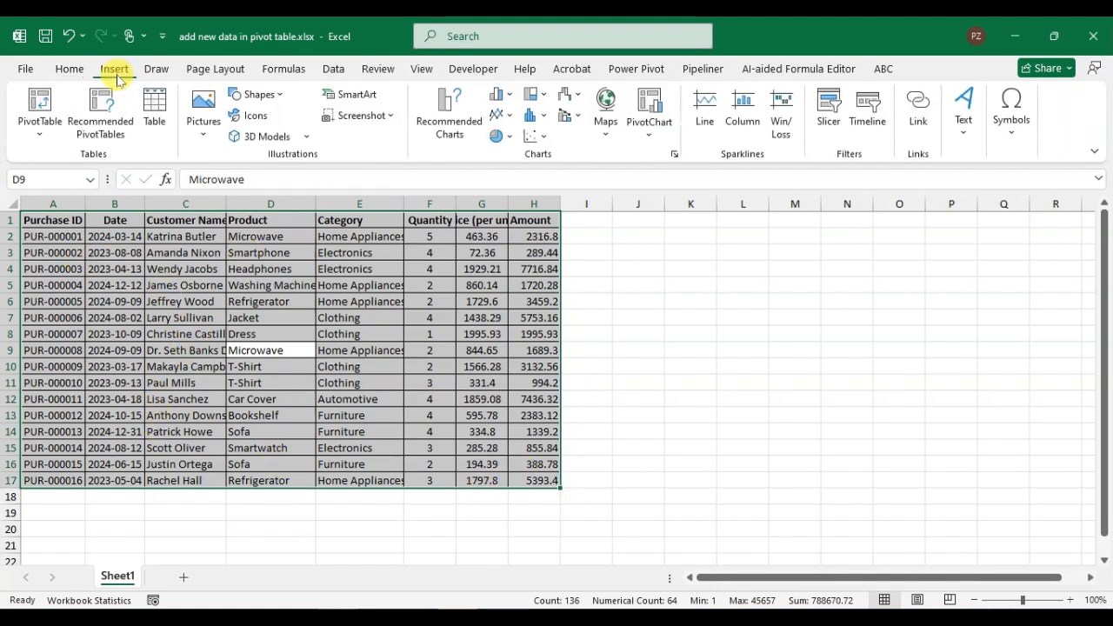
pyautogui.click(40, 137)
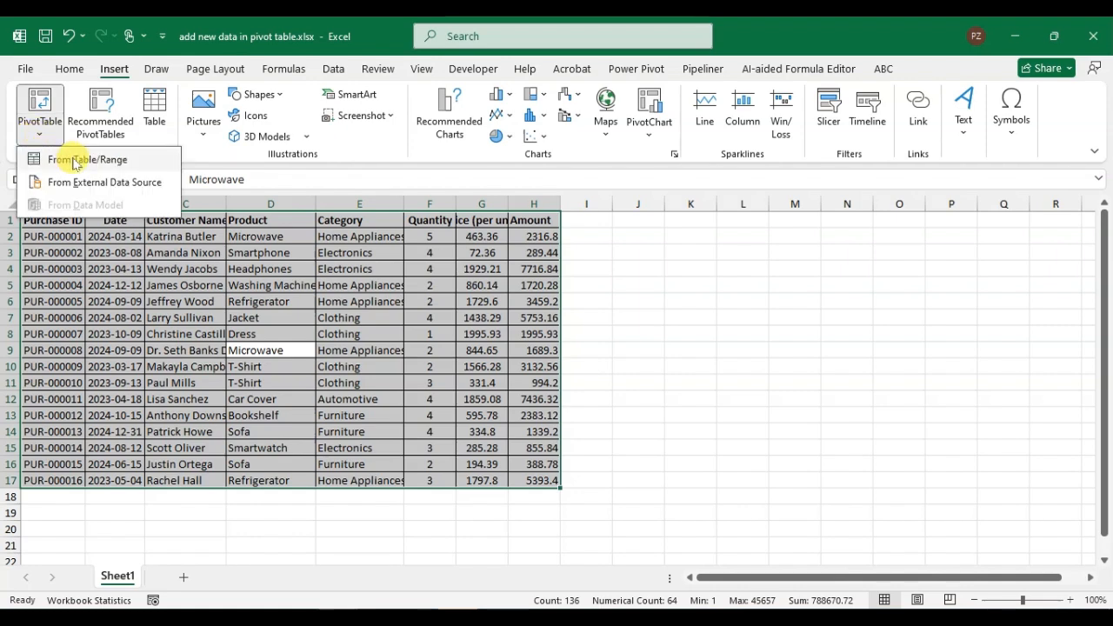
pyautogui.click(74, 160)
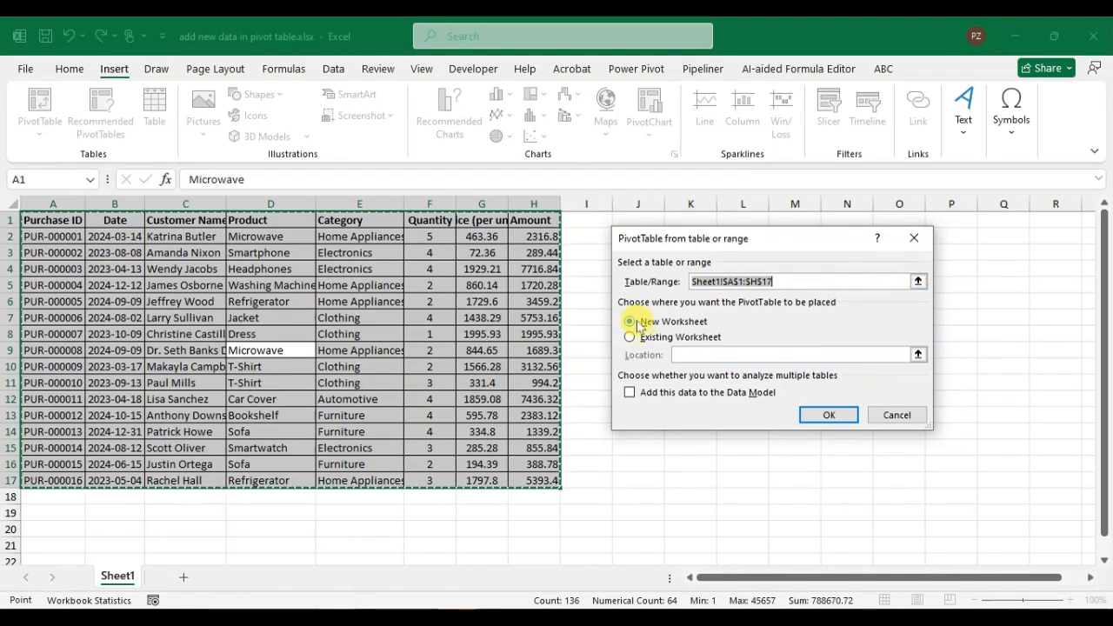
pyautogui.click(828, 415)
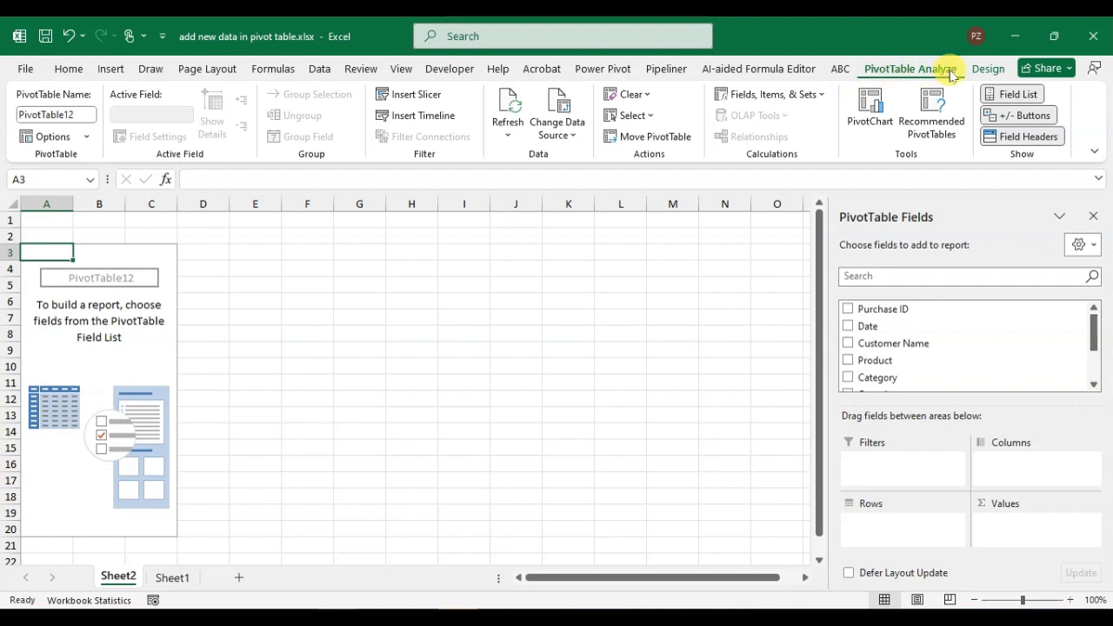
pyautogui.click(987, 70)
pyautogui.click(926, 69)
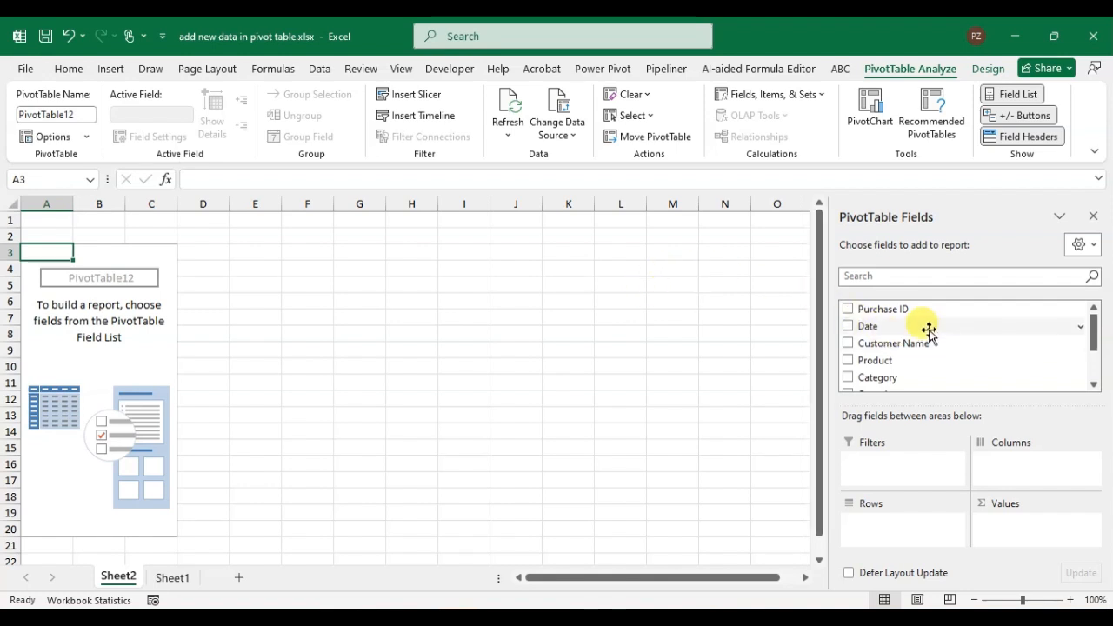
# Step: Lay out the pivot table with Customer Name and Category as filters, Product as rows, and the sums of Amount and Quantity as values
pyautogui.moveTo(882, 342); pyautogui.dragTo(904, 468)
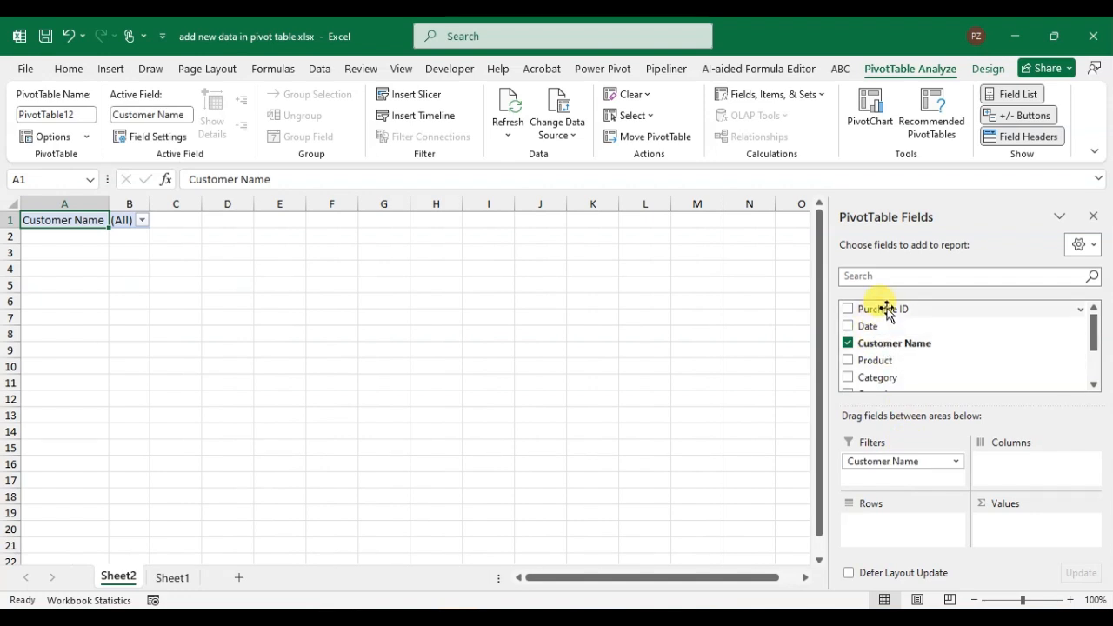
pyautogui.moveTo(1093, 323); pyautogui.dragTo(1098, 345)
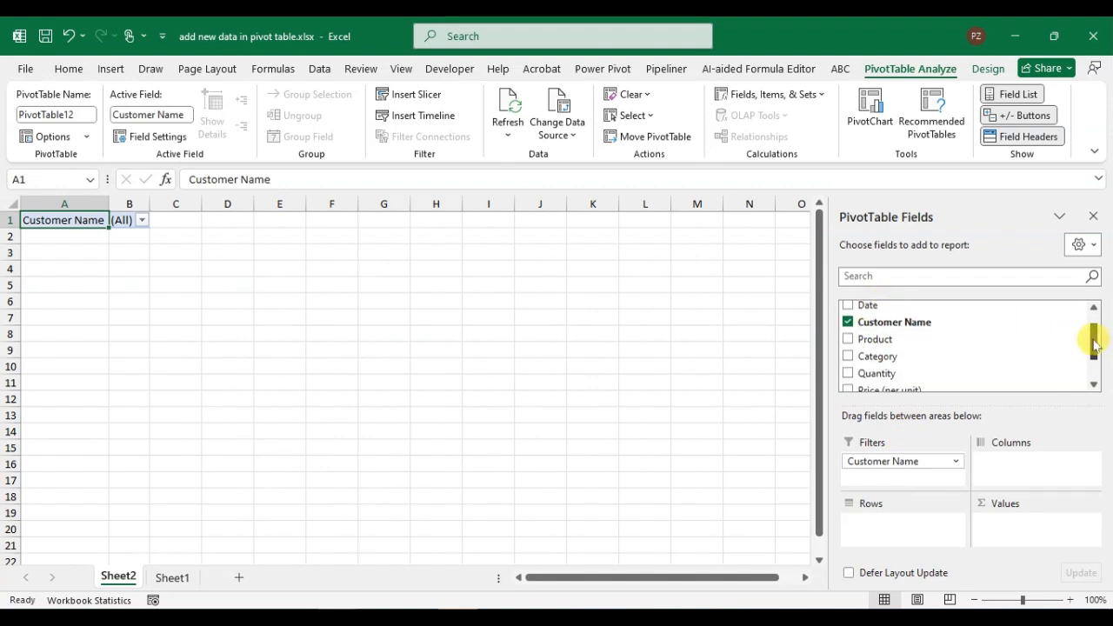
pyautogui.moveTo(867, 340); pyautogui.dragTo(907, 514)
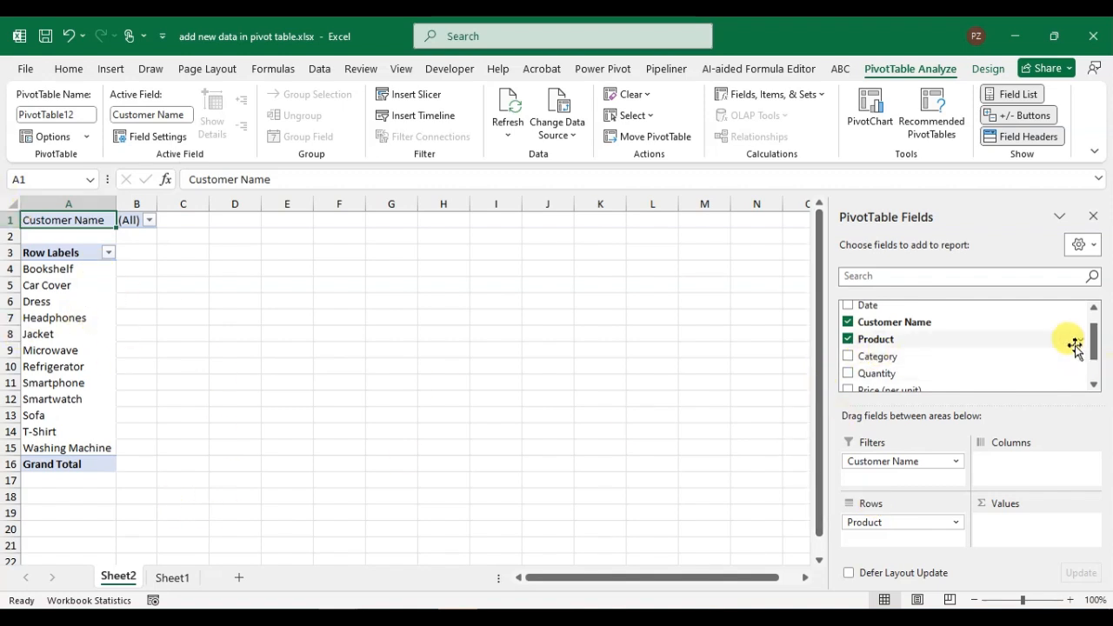
pyautogui.moveTo(1091, 347); pyautogui.dragTo(1091, 370)
pyautogui.moveTo(875, 364); pyautogui.dragTo(1016, 517)
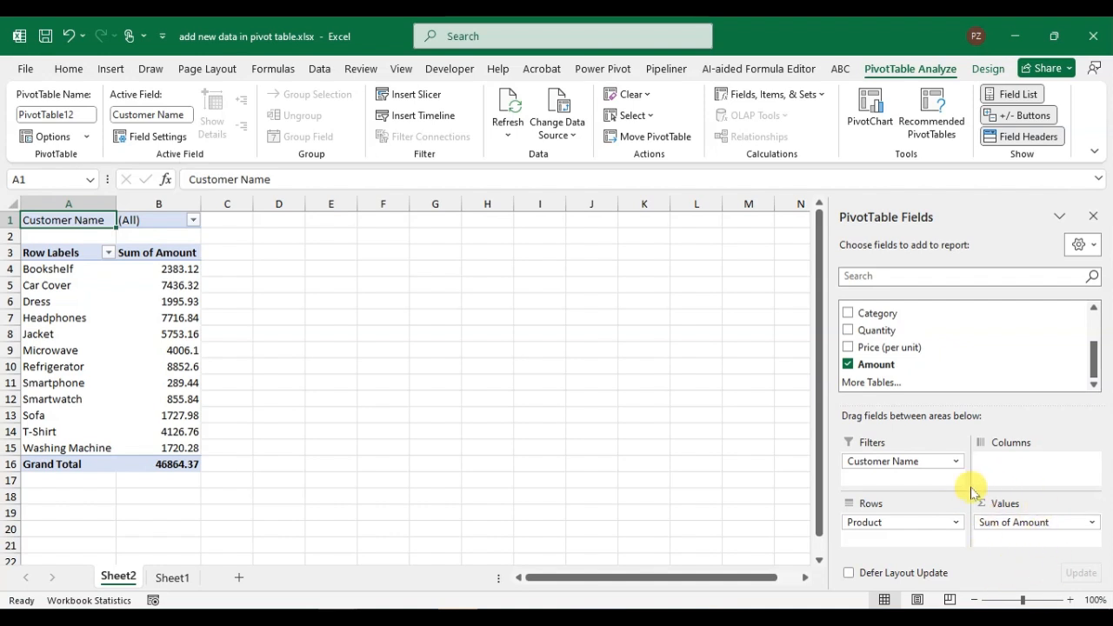
pyautogui.moveTo(873, 331); pyautogui.dragTo(1056, 538)
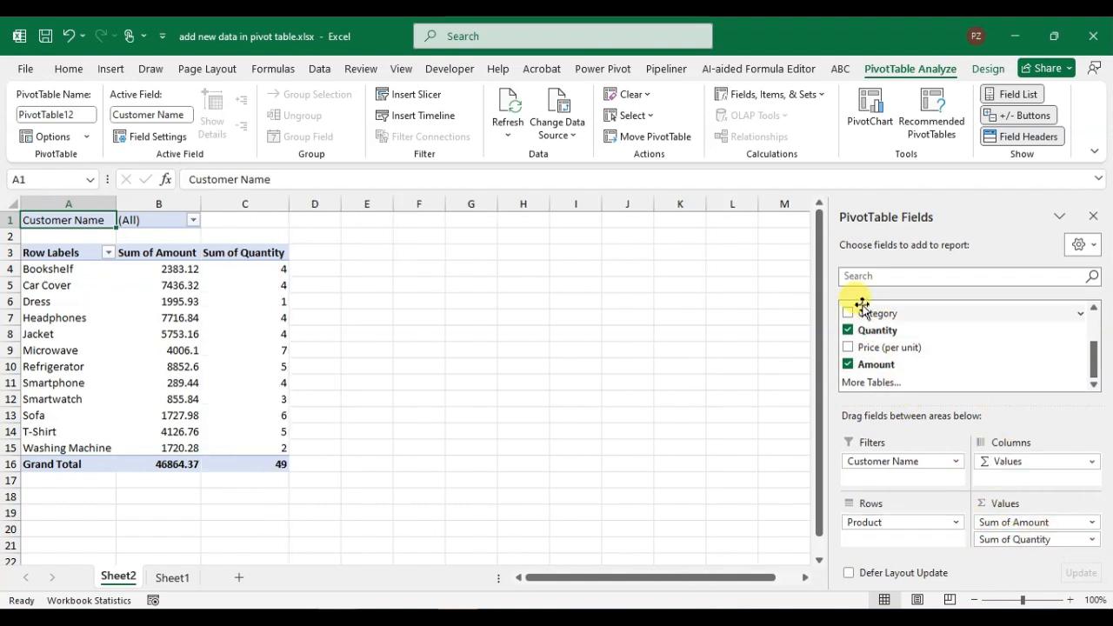
pyautogui.moveTo(877, 313); pyautogui.dragTo(881, 496)
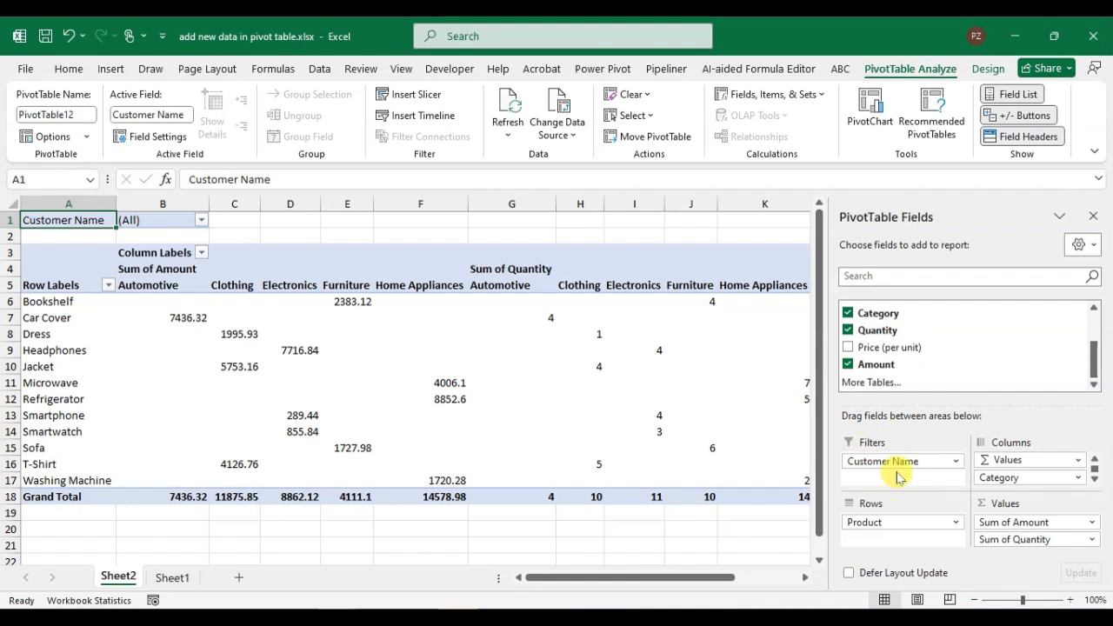
pyautogui.moveTo(1024, 483); pyautogui.dragTo(887, 485)
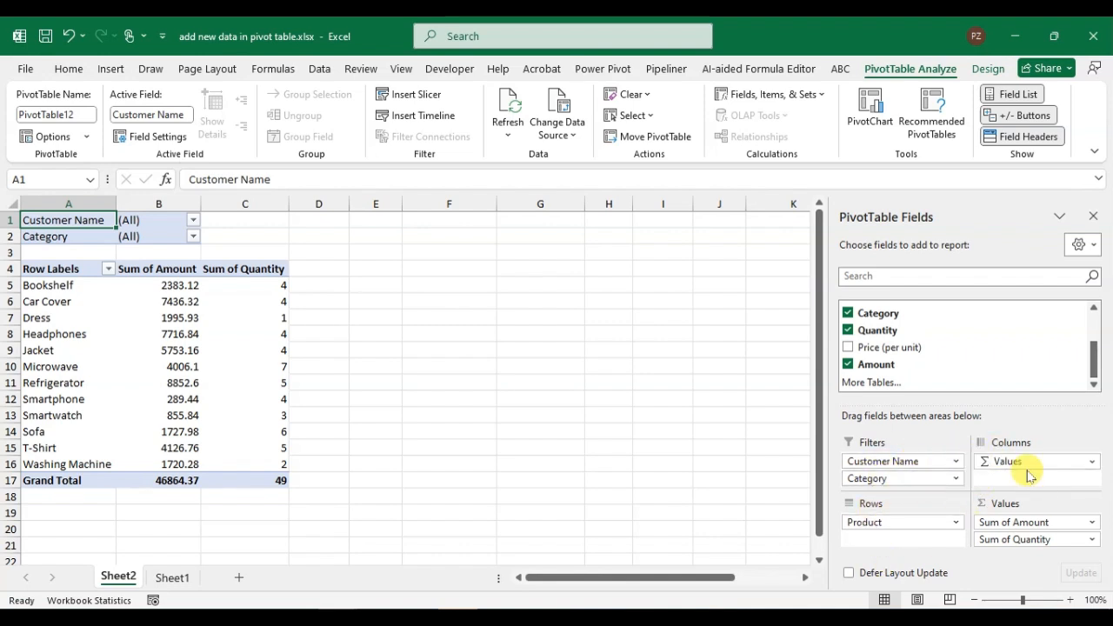
# Step: Move the Category field to the column labels and back to the report filters
pyautogui.click(957, 479)
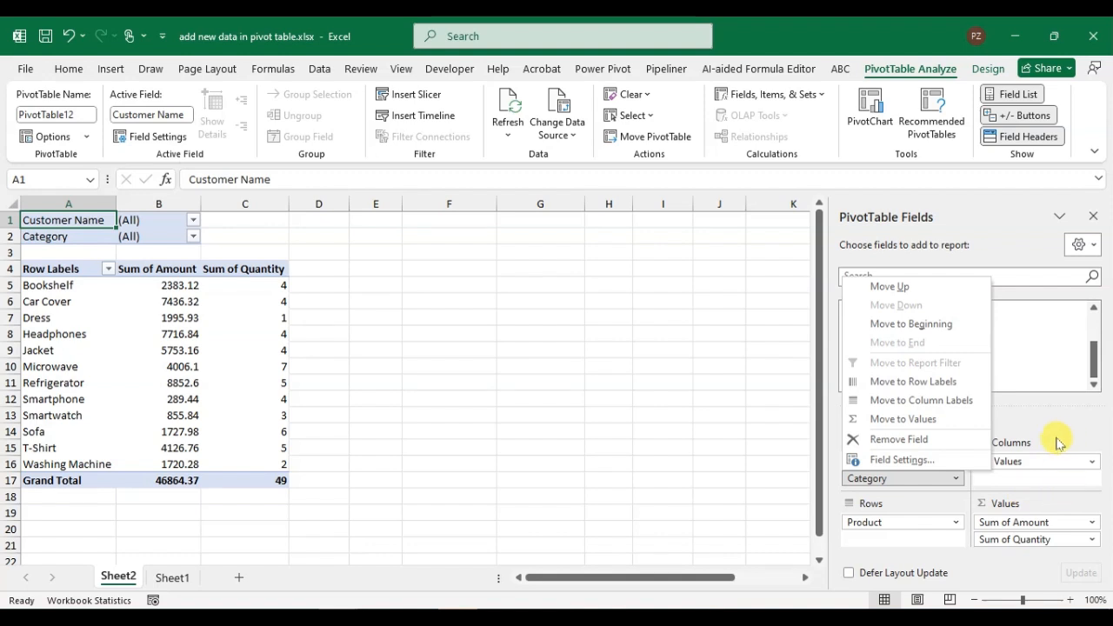
pyautogui.click(919, 401)
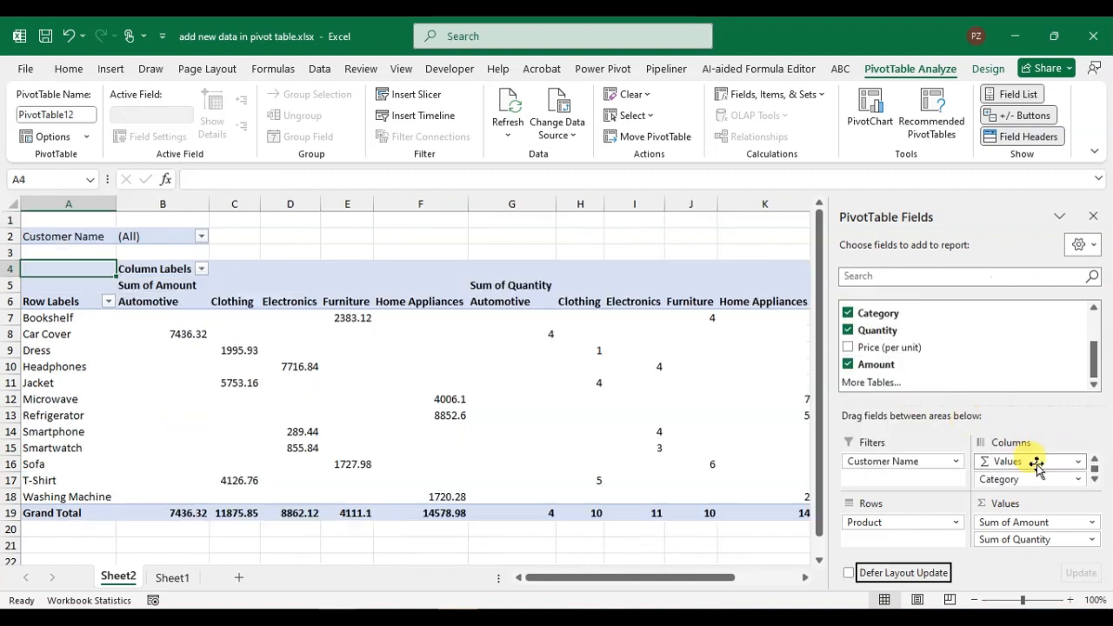
pyautogui.click(1078, 479)
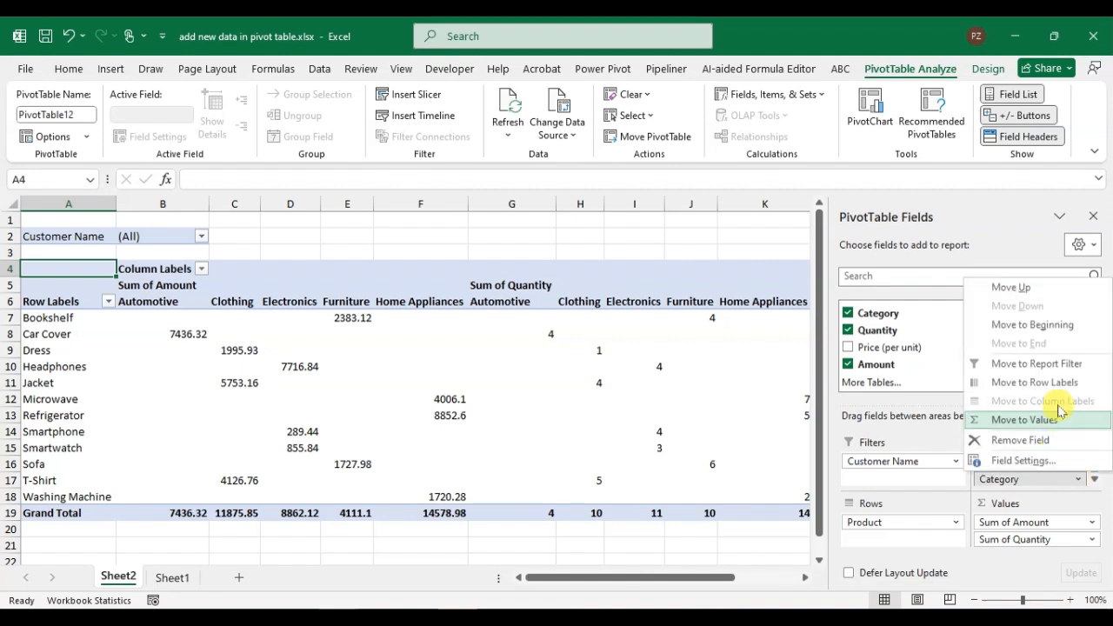
pyautogui.click(1039, 365)
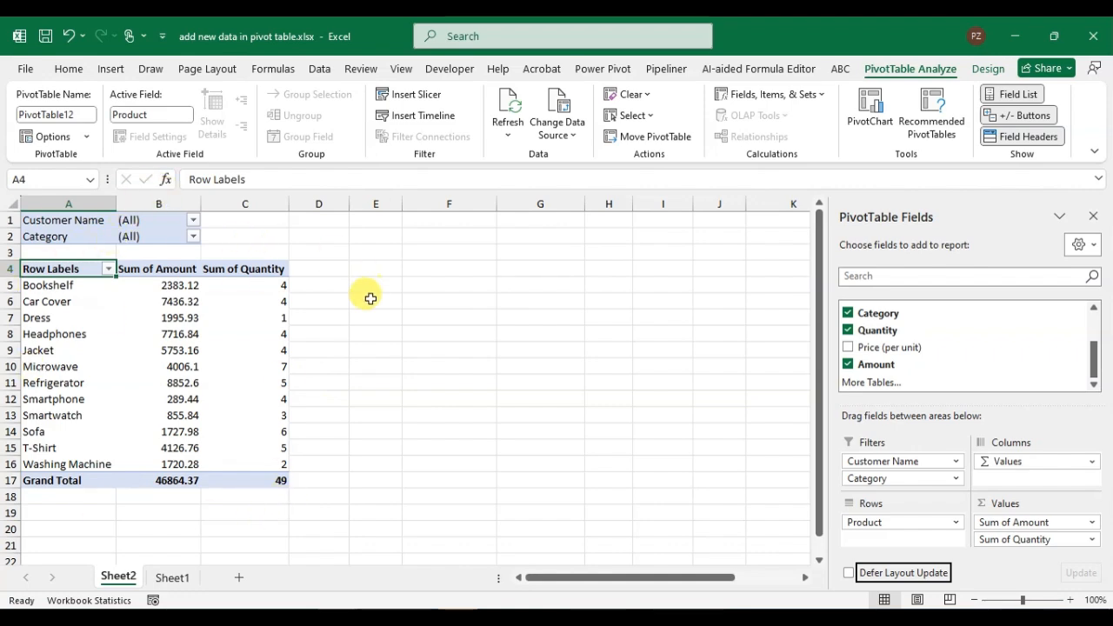
# Step: Add the column heading Status in cell I1 beside the Amount column of the source data on Sheet1
pyautogui.click(178, 579)
pyautogui.click(432, 445)
pyautogui.click(573, 220)
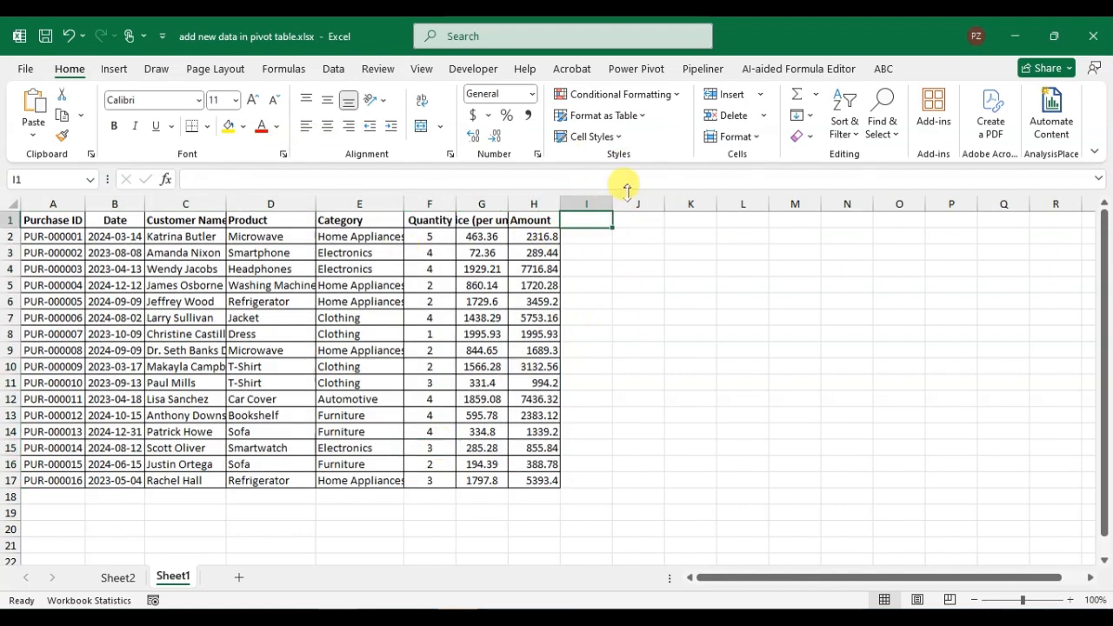
pyautogui.write('Status')
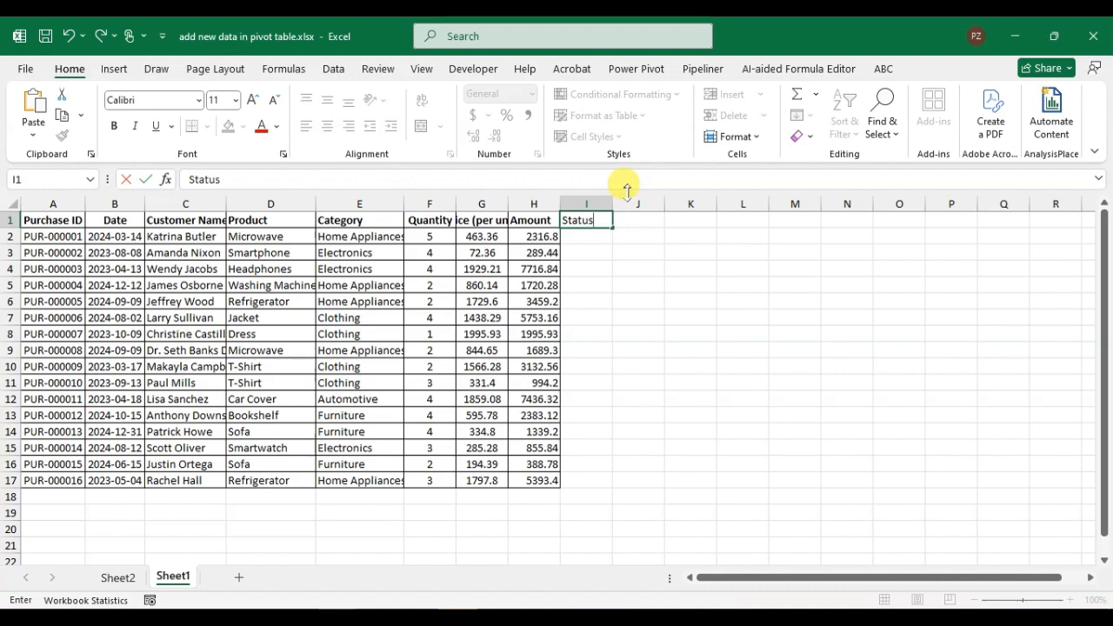
pyautogui.press('Return')
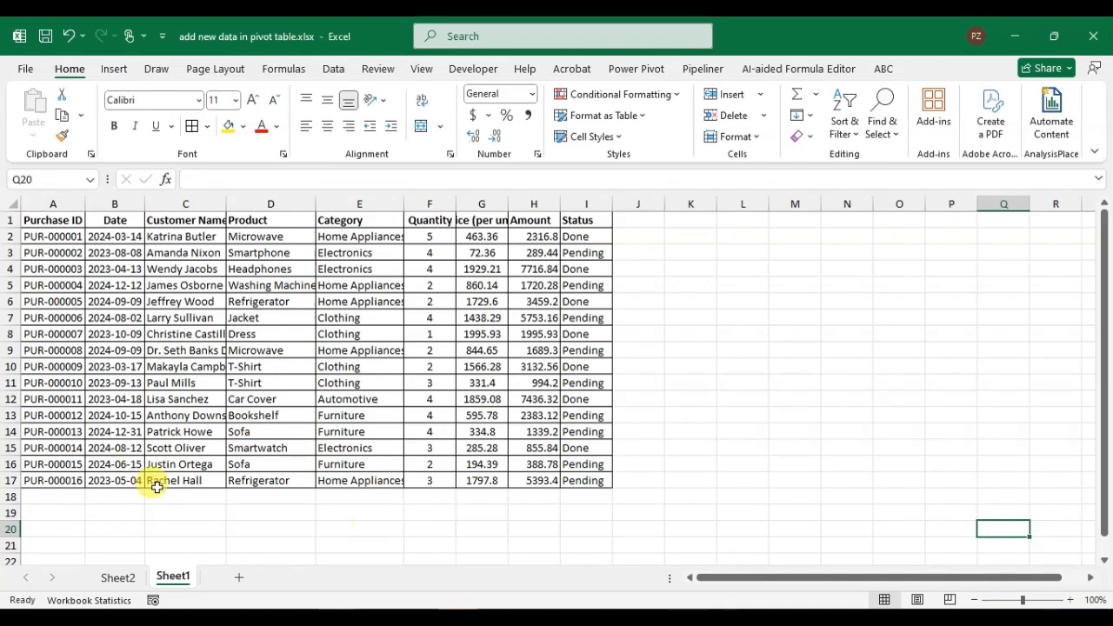
# Step: Extend the data source of the pivot table on Sheet2 to Sheet1!$A$1:$I$17 and refresh all data
pyautogui.click(119, 580)
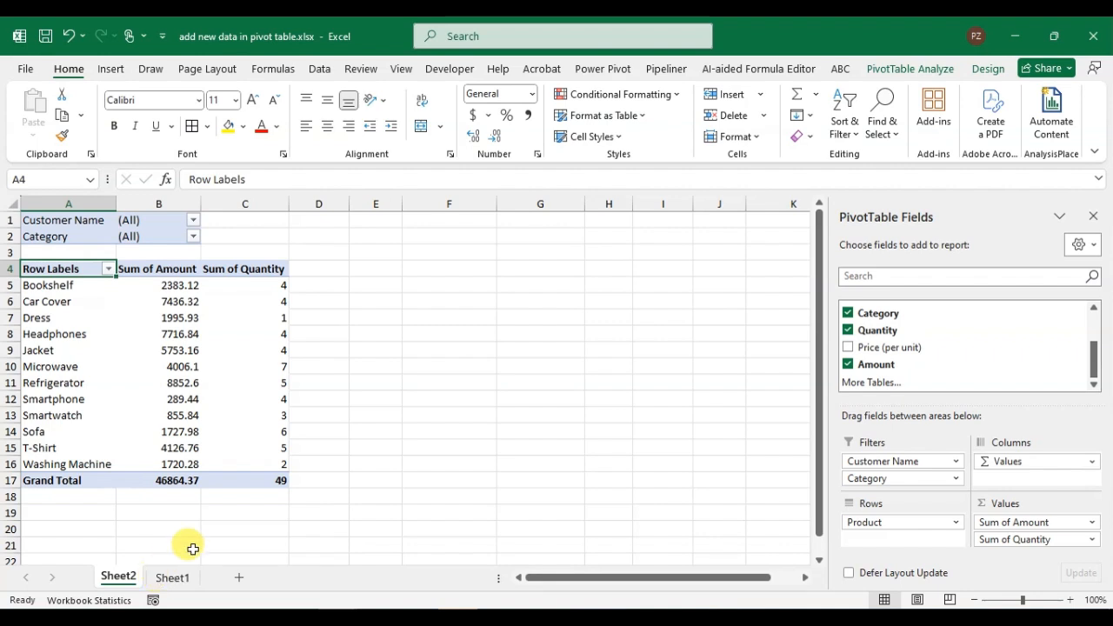
pyautogui.click(898, 75)
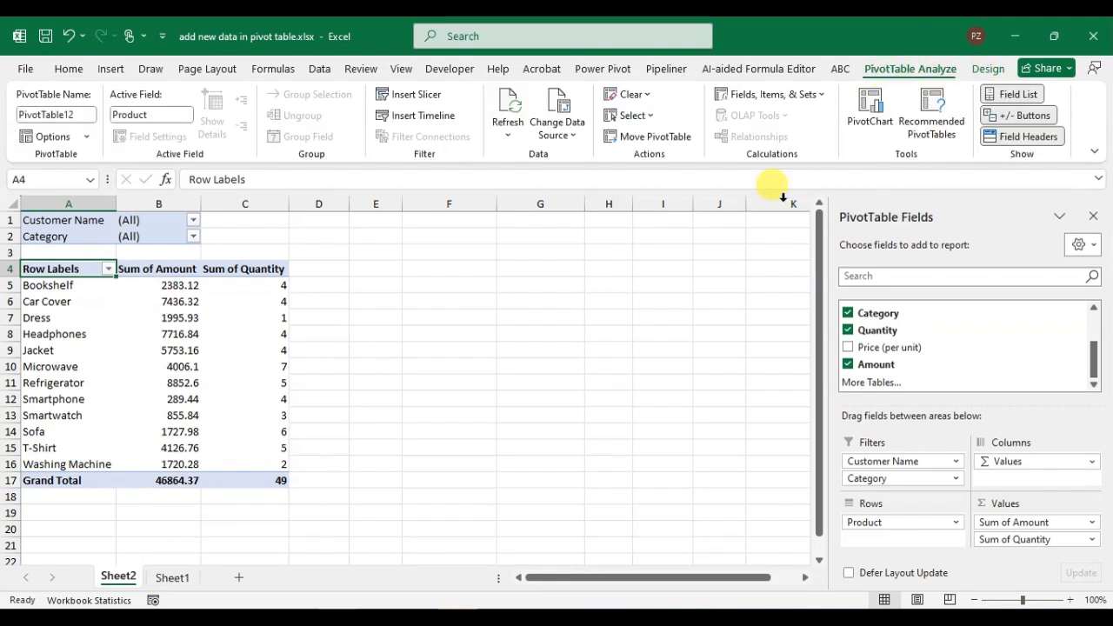
pyautogui.click(572, 131)
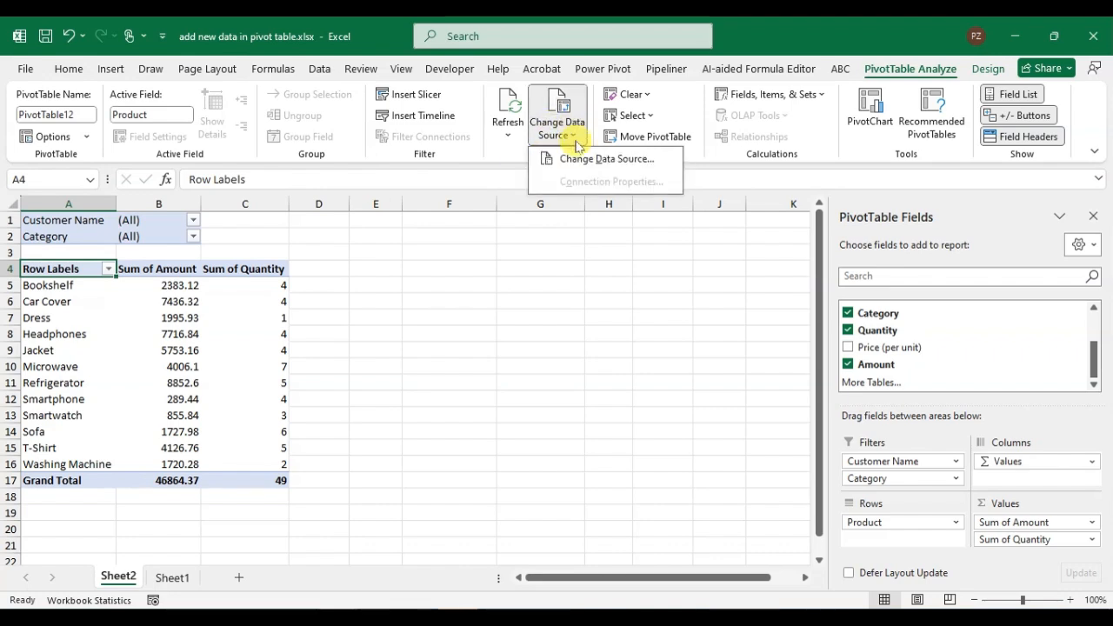
pyautogui.click(583, 158)
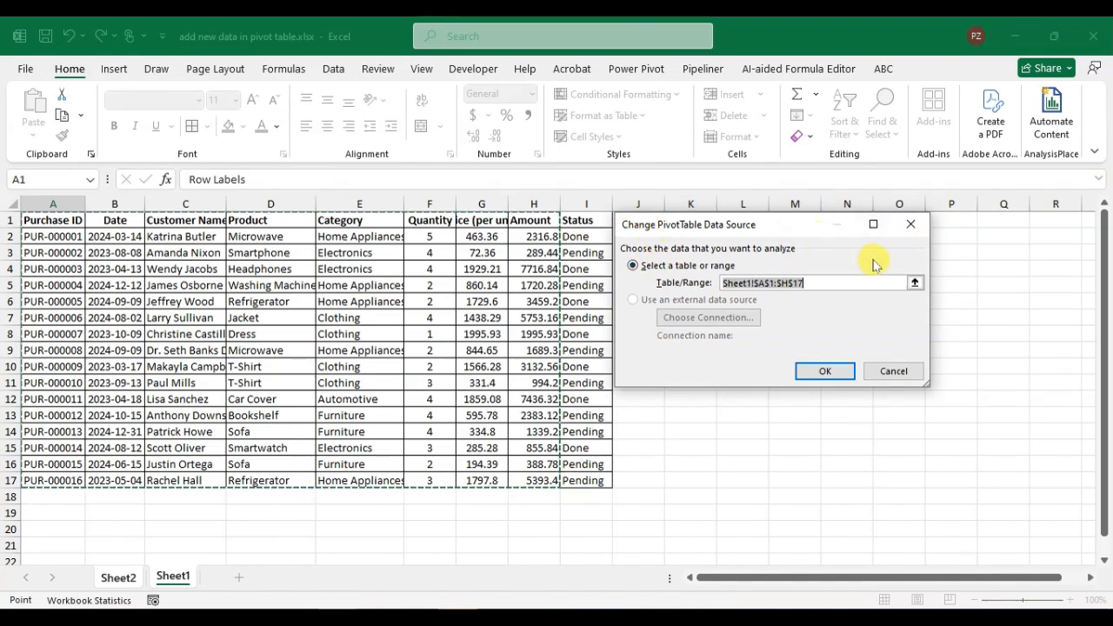
pyautogui.click(914, 283)
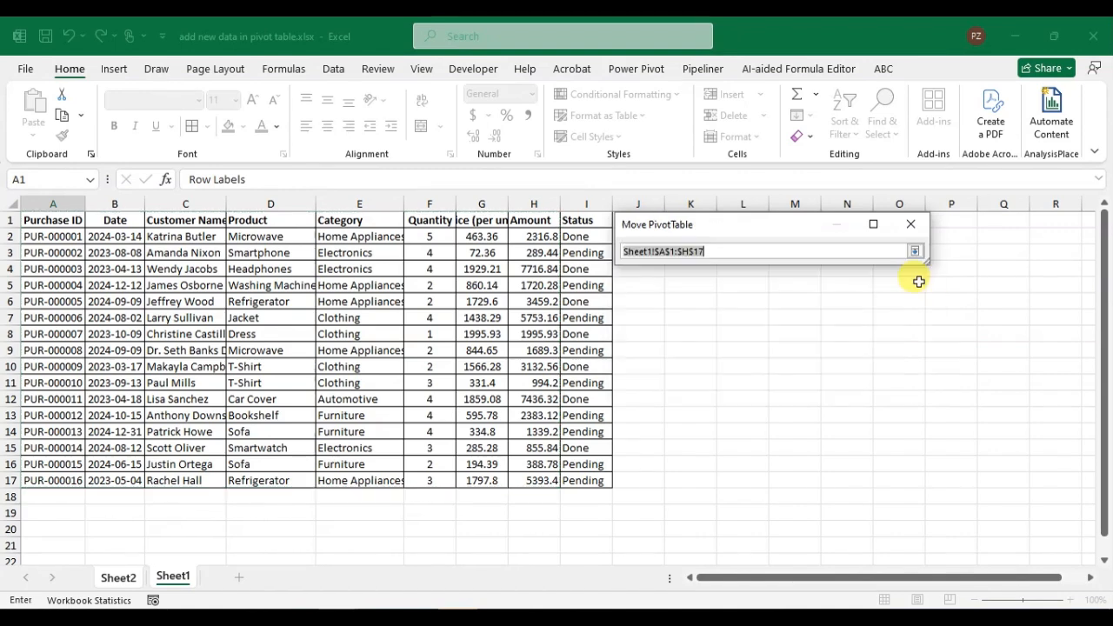
pyautogui.moveTo(35, 220); pyautogui.dragTo(568, 483)
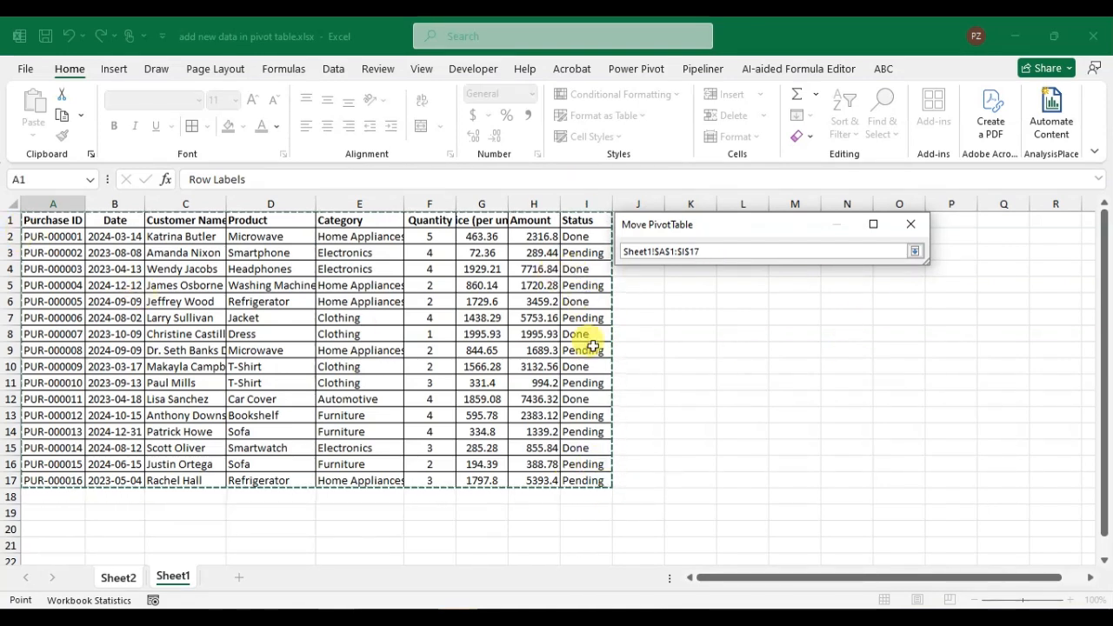
pyautogui.click(916, 253)
pyautogui.click(821, 370)
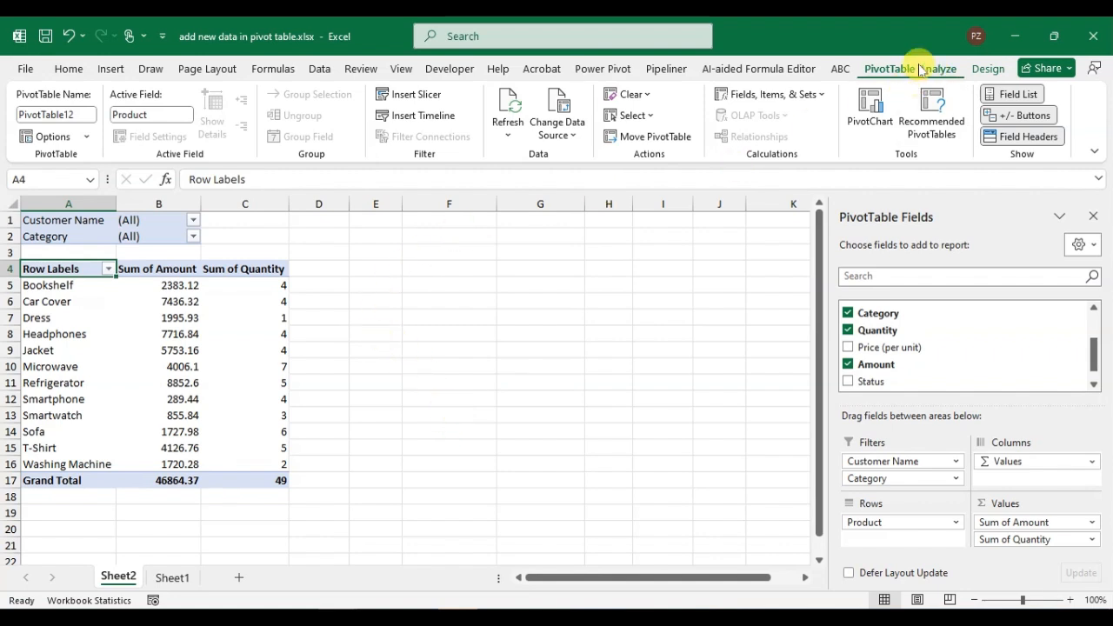
pyautogui.click(508, 131)
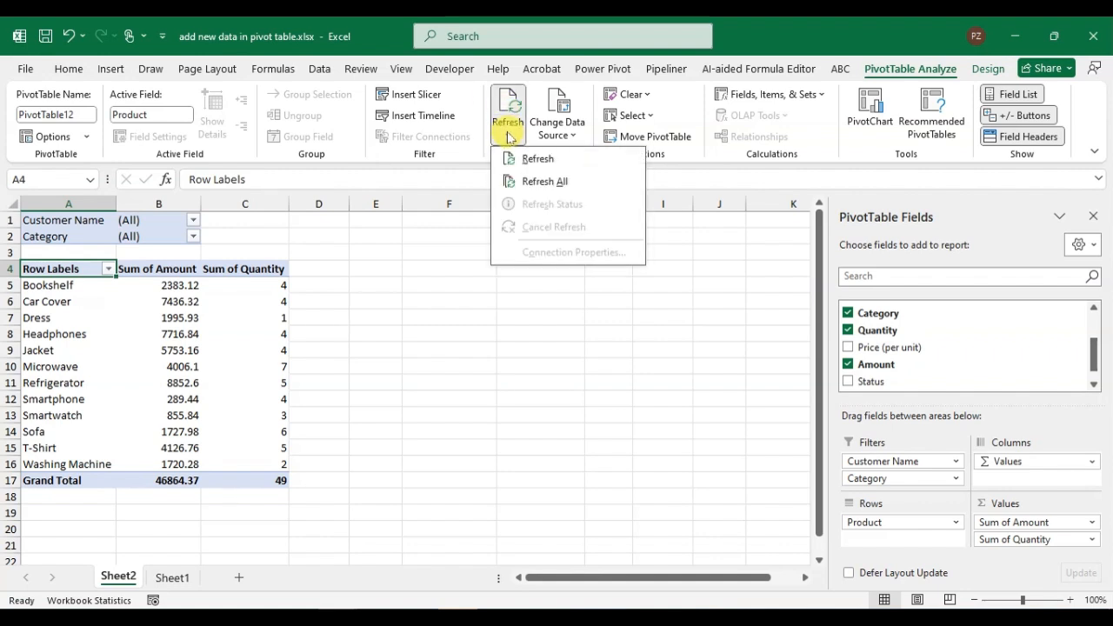
pyautogui.click(553, 183)
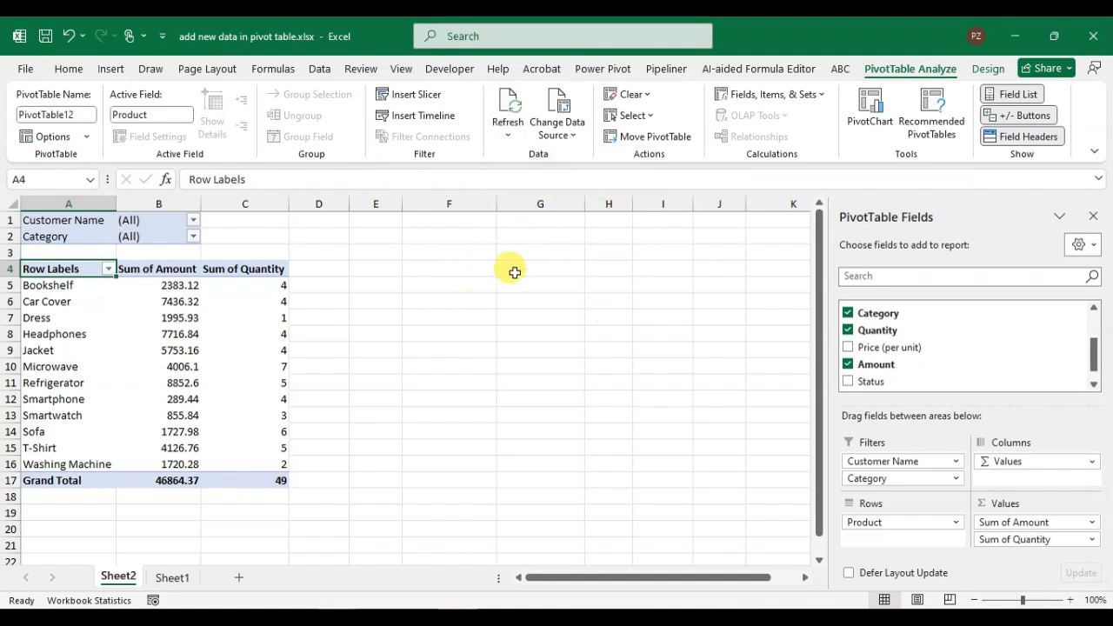
# Step: Try the Status field in the pivot table's rows, columns and values, and finally place it in the filters
pyautogui.moveTo(1093, 361)
pyautogui.mouseDown()
pyautogui.moveTo(1098, 322)
pyautogui.moveTo(1094, 370)
pyautogui.mouseUp()
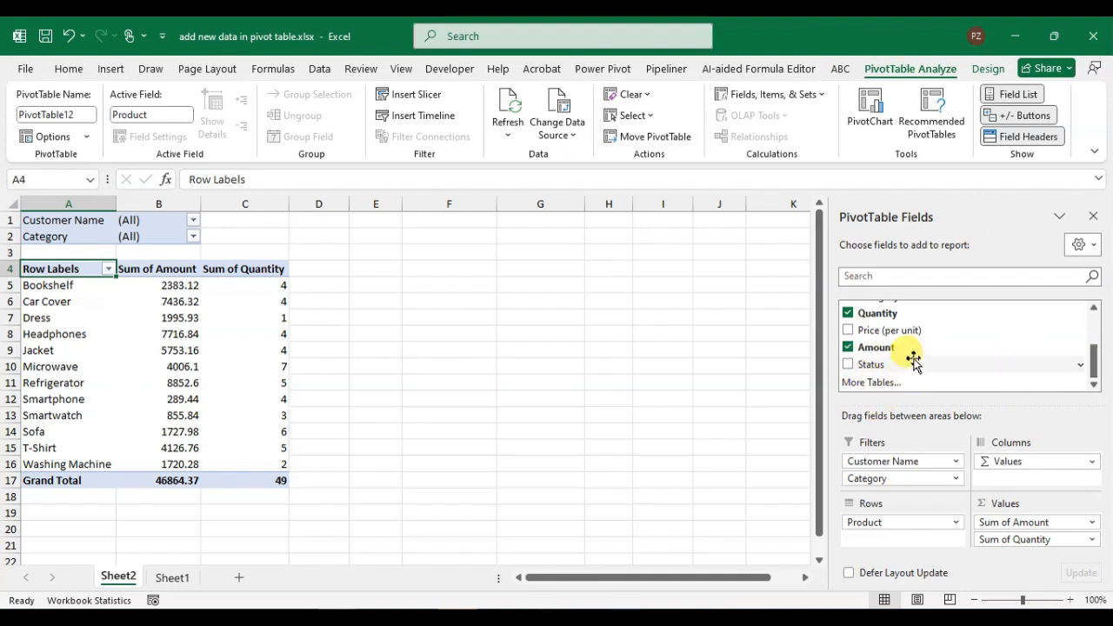
pyautogui.moveTo(866, 363); pyautogui.dragTo(956, 528)
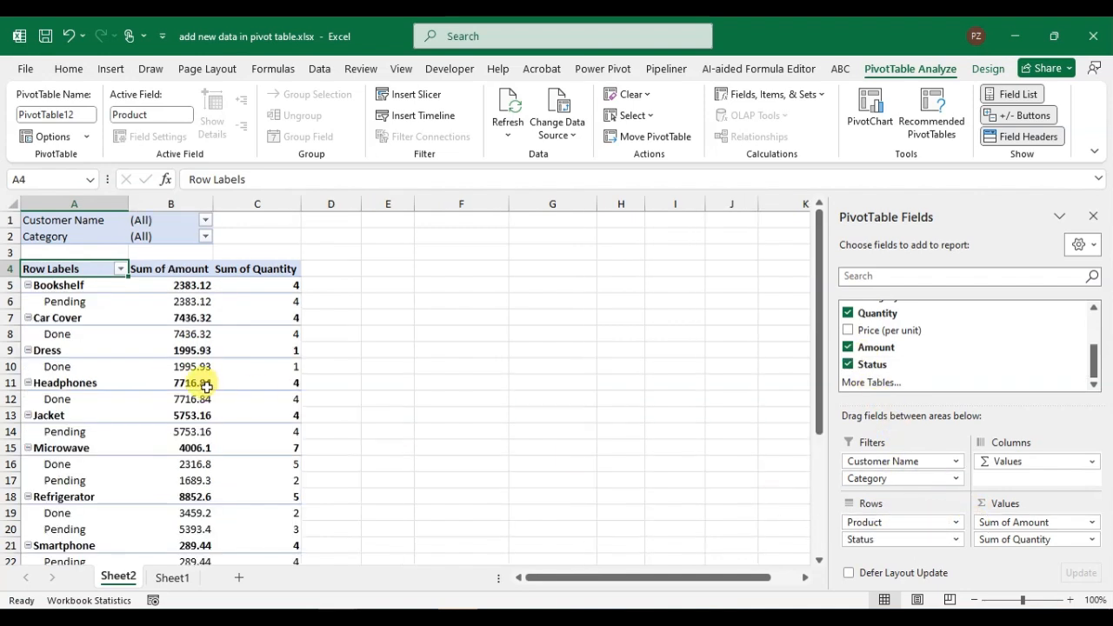
pyautogui.moveTo(875, 539); pyautogui.dragTo(1029, 479)
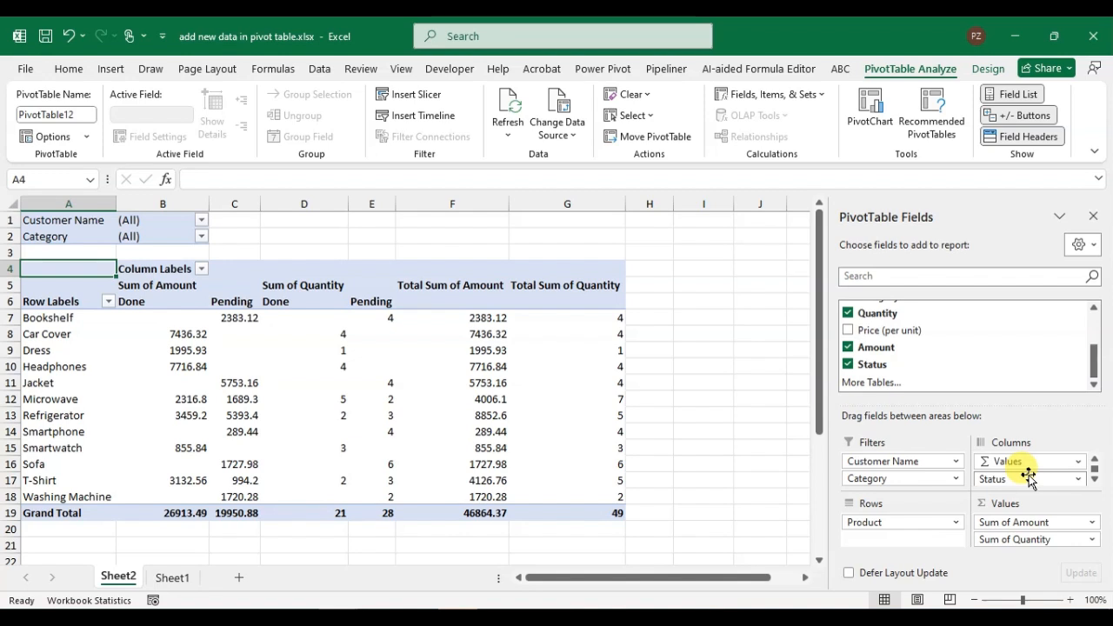
pyautogui.moveTo(1026, 478); pyautogui.dragTo(1046, 541)
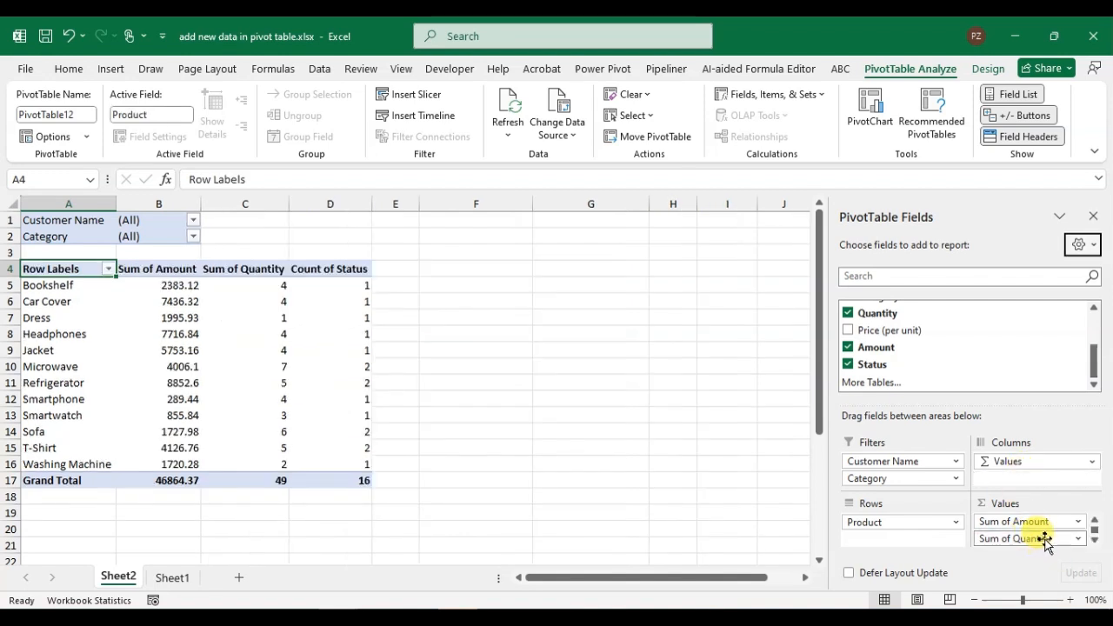
pyautogui.click(1095, 540)
pyautogui.moveTo(1017, 537); pyautogui.dragTo(929, 491)
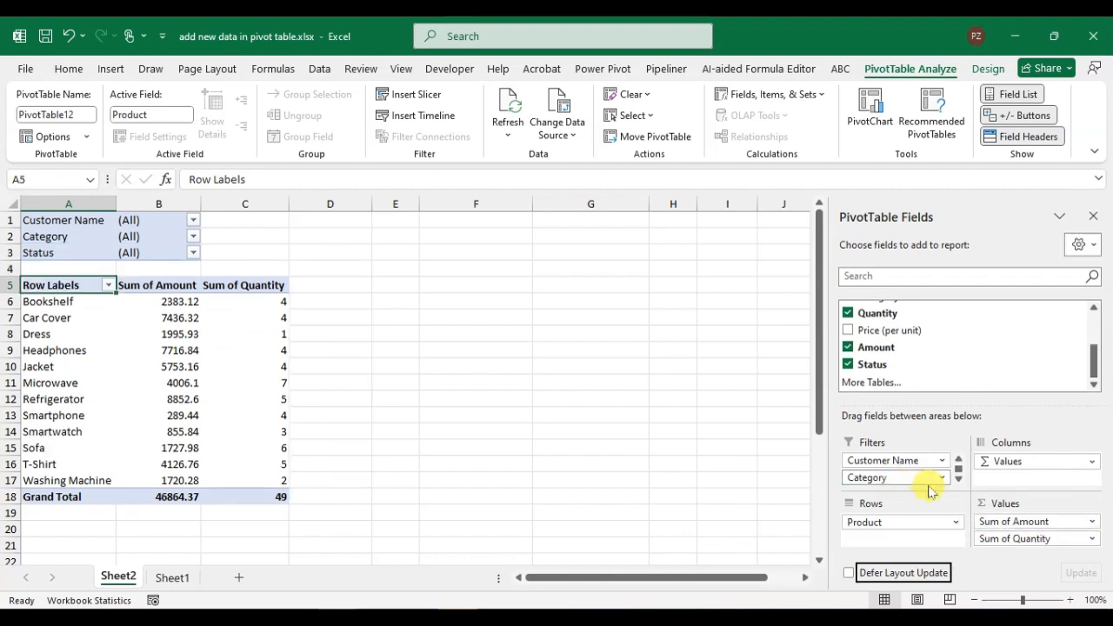
pyautogui.click(191, 250)
pyautogui.click(380, 296)
pyautogui.click(383, 300)
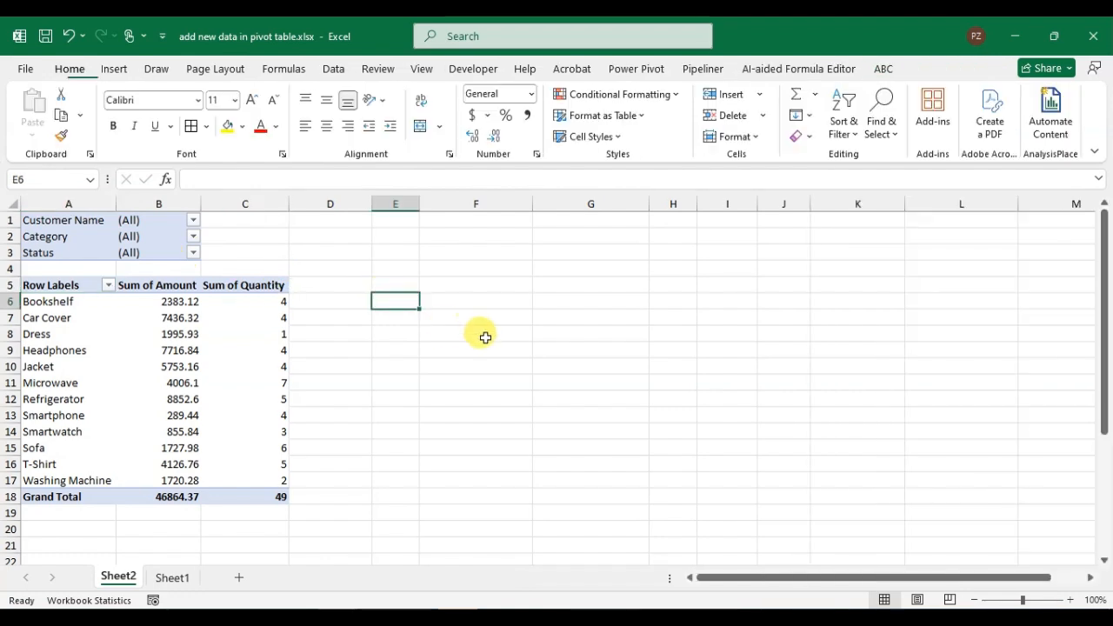
pyautogui.click(132, 279)
pyautogui.click(165, 383)
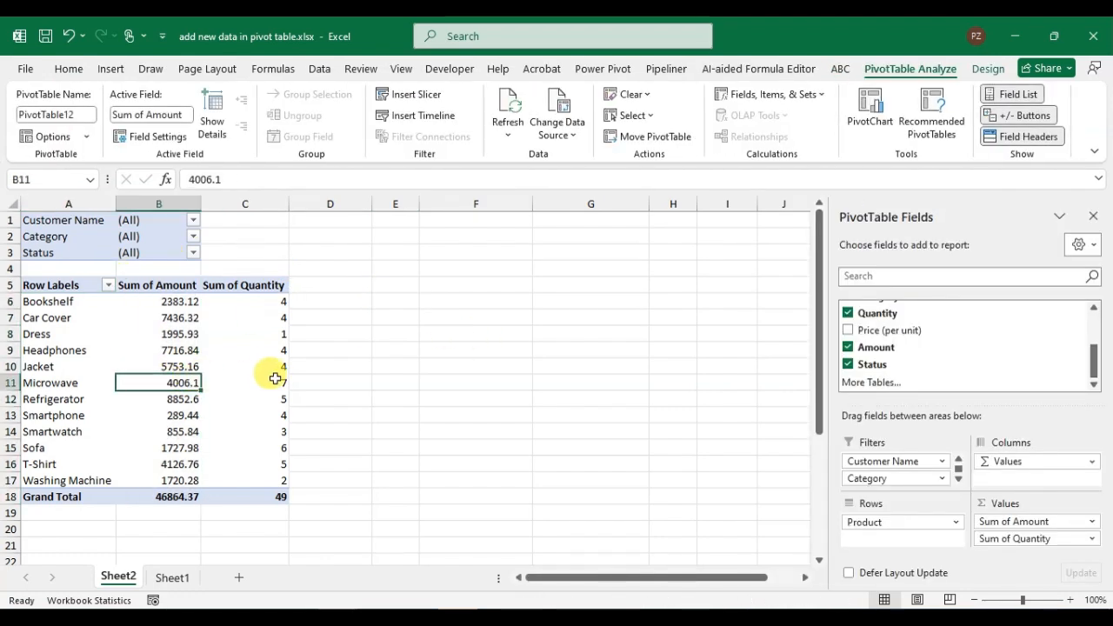